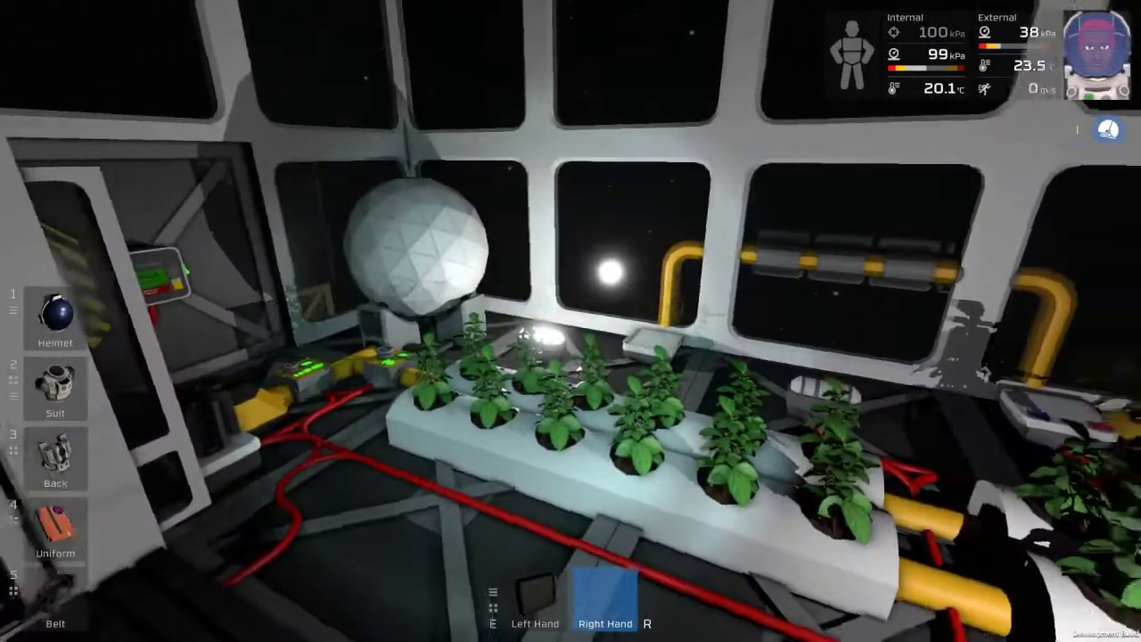
Walk through the airlock, past the generator and plant room, to the radiator wall valve reading On.
{"action": "key", "text": "w"}
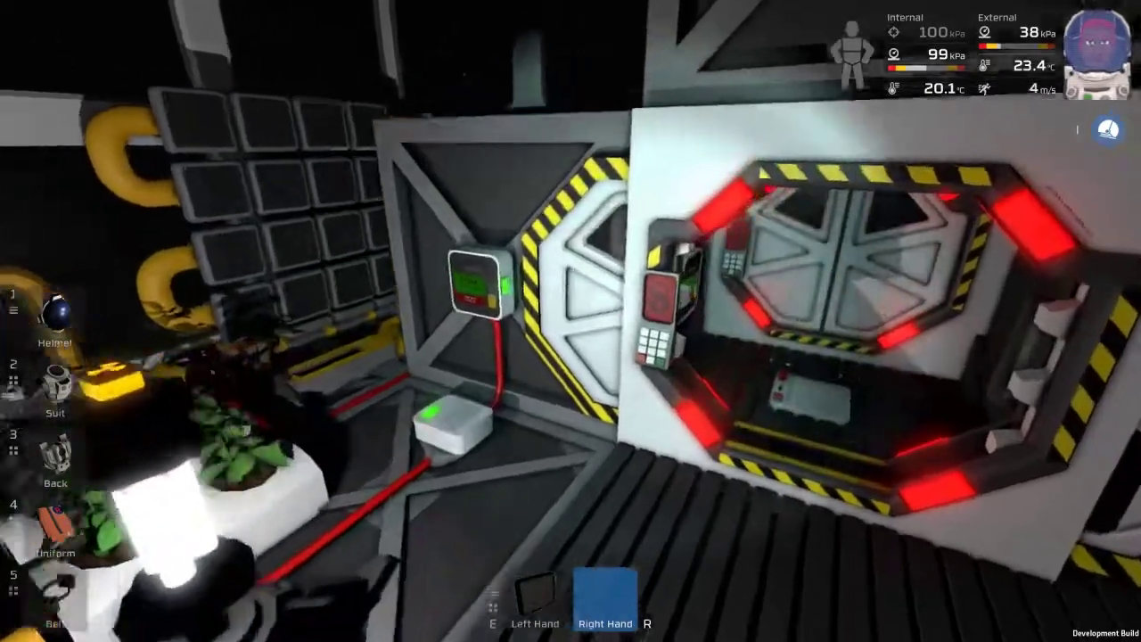
{"action": "key", "text": "w"}
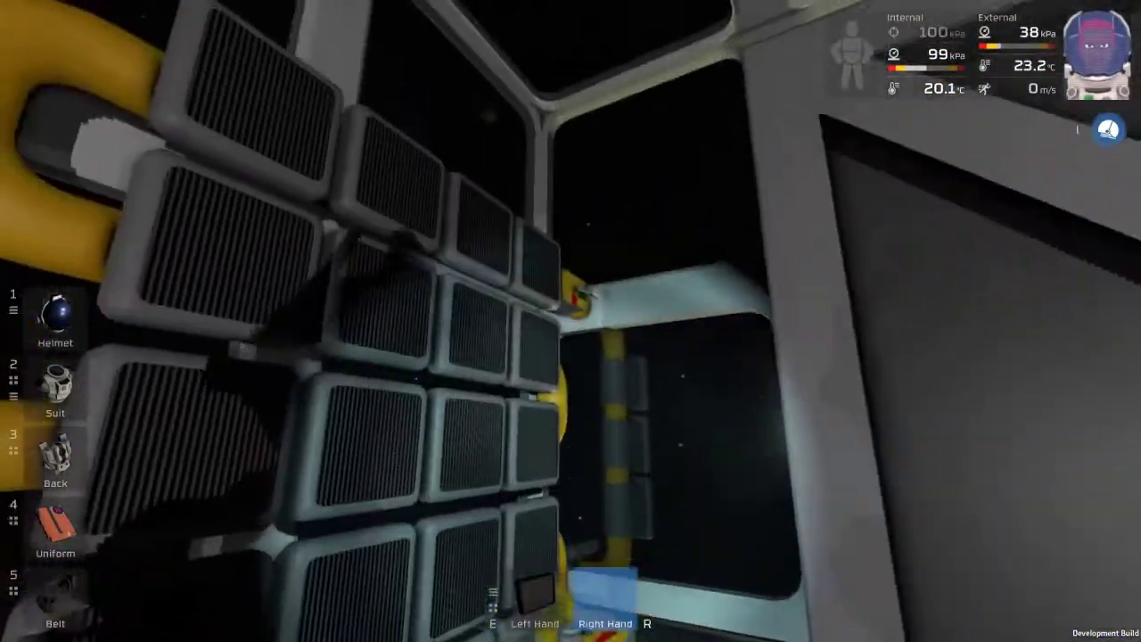
{"action": "key", "text": "w"}
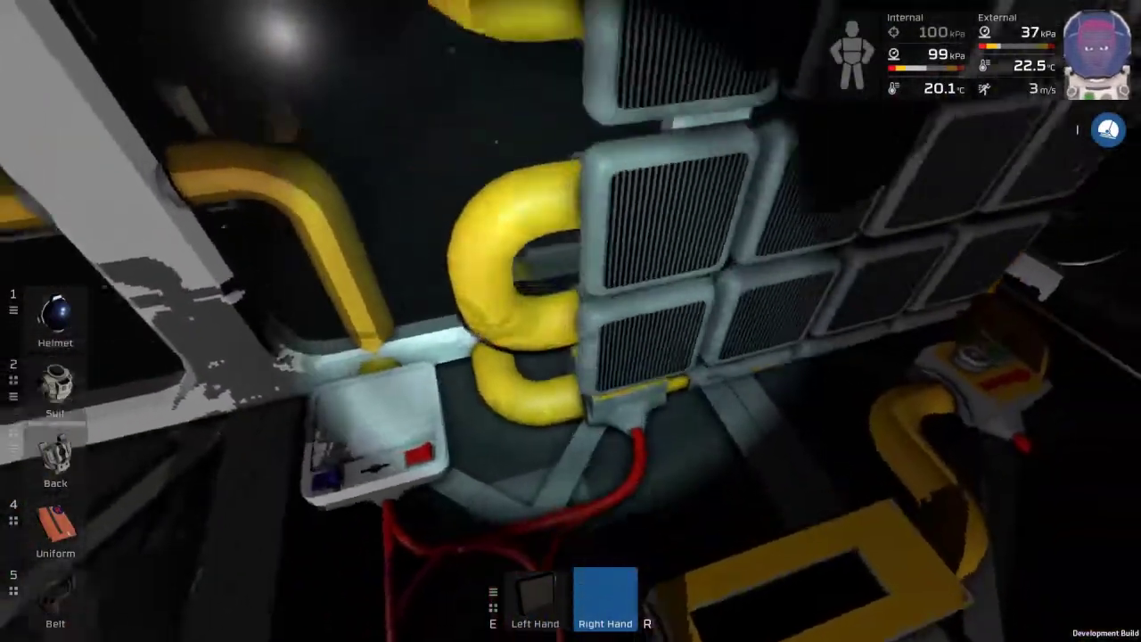
{"action": "key", "text": "w"}
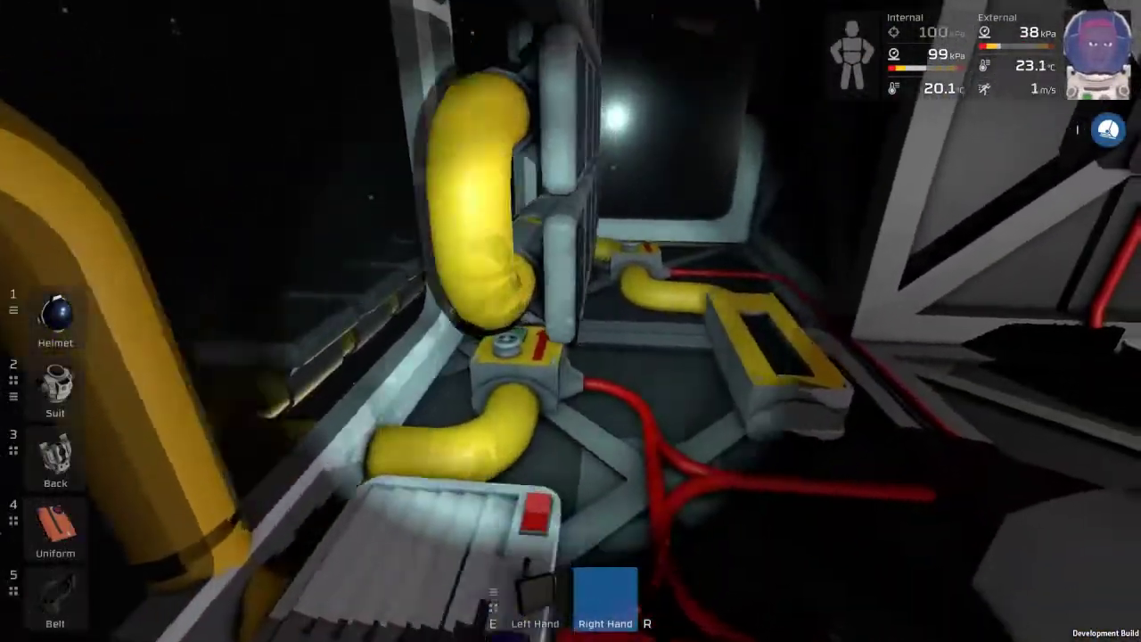
{"action": "key", "text": "w"}
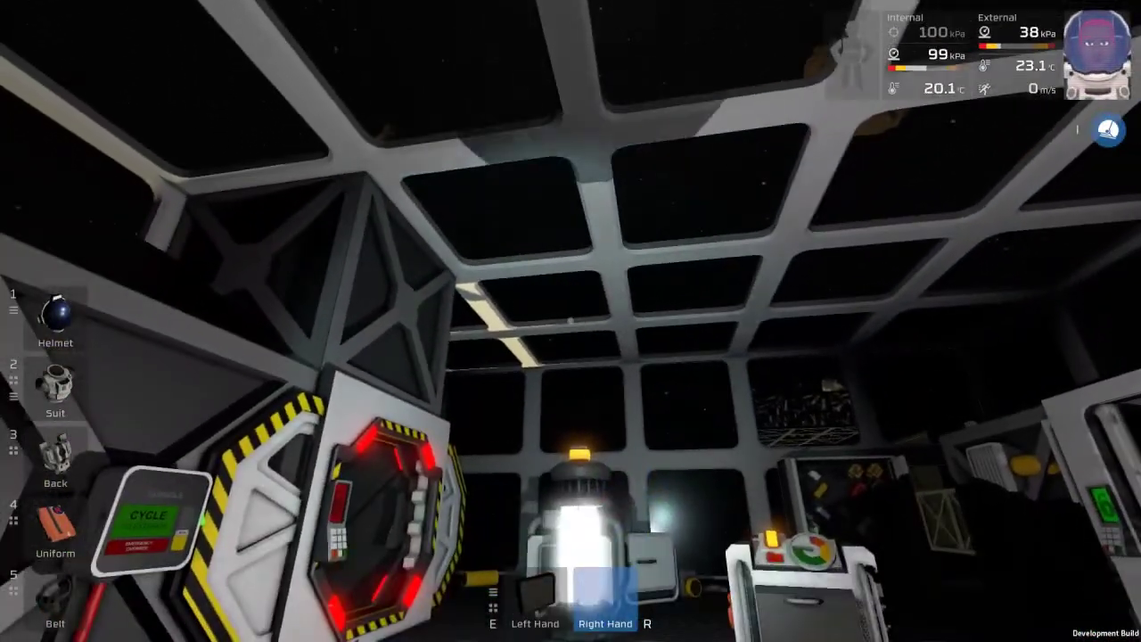
{"action": "key", "text": "w"}
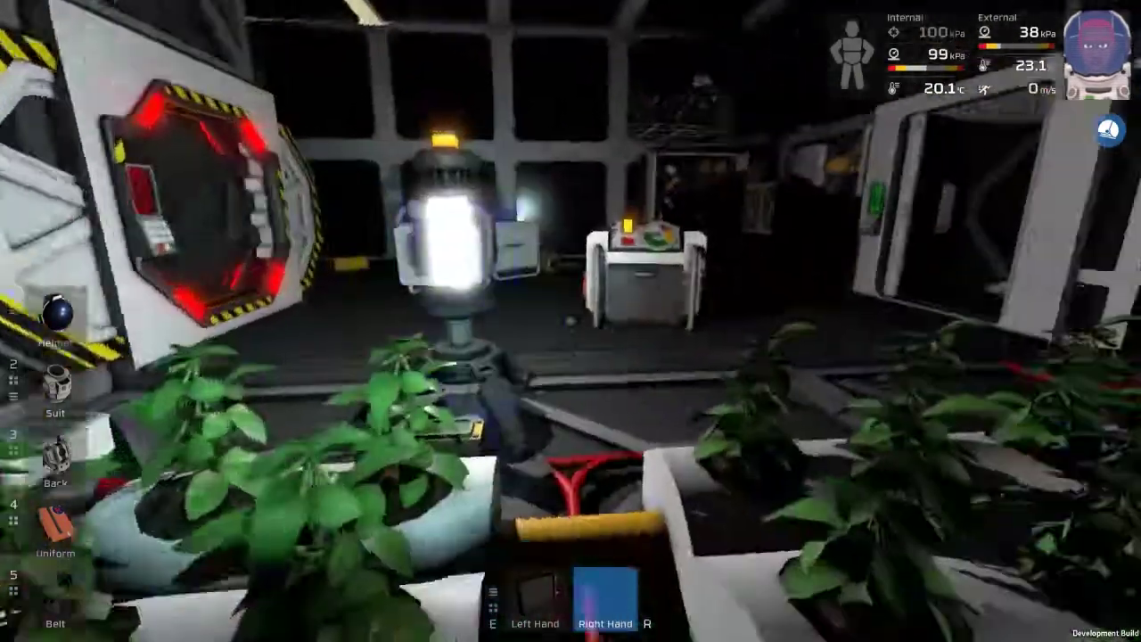
{"action": "key", "text": "w"}
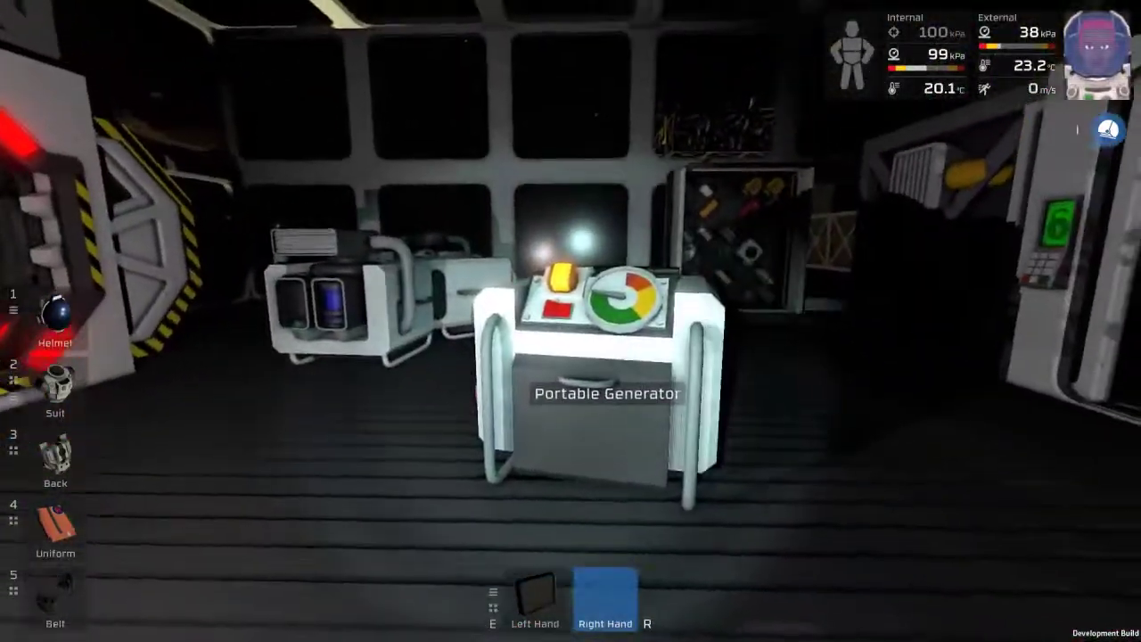
{"action": "key", "text": "w"}
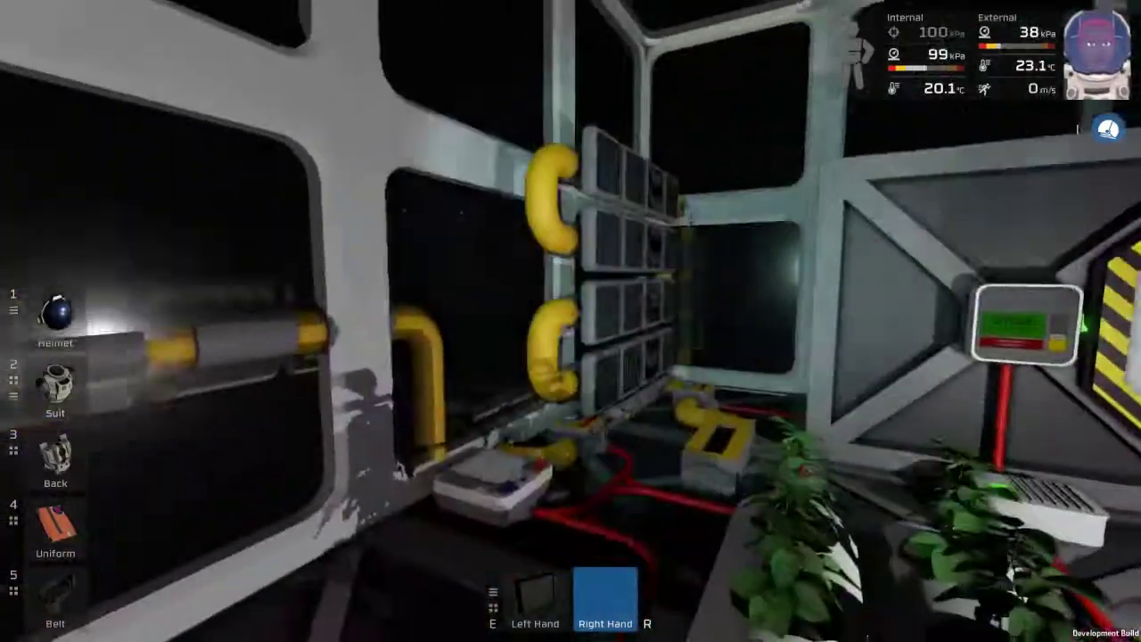
{"action": "key", "text": "w"}
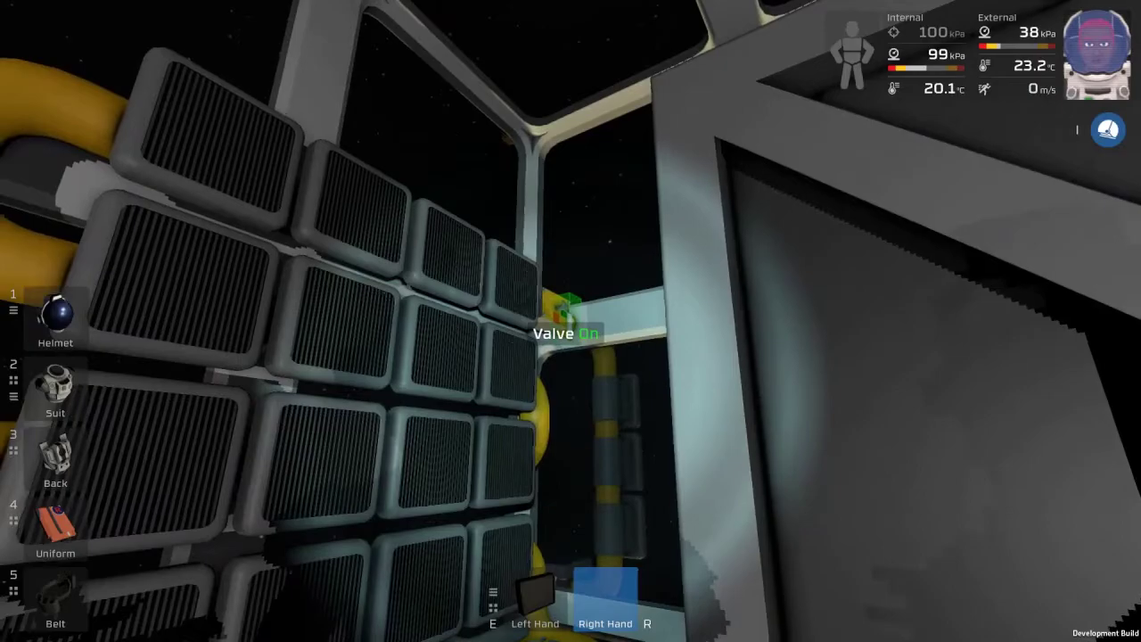
Switch on the atmosphere analyser and read pipe network 1016 at about 332 kPa, −23.9 °C.
{"action": "key", "text": "f"}
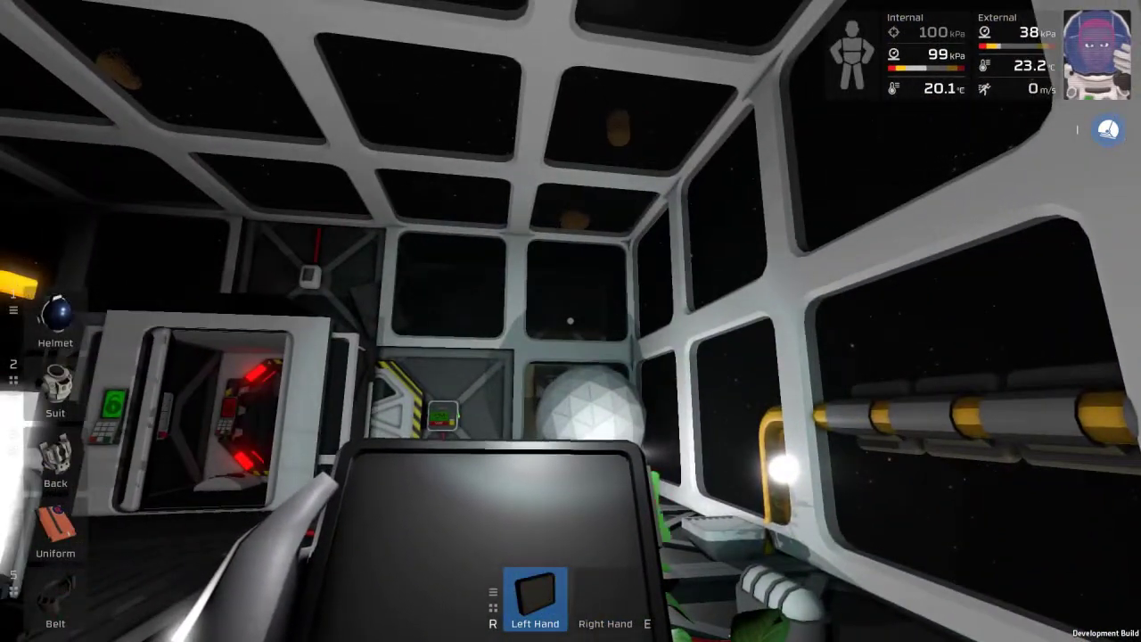
{"action": "right_click", "coordinate": [571, 321]}
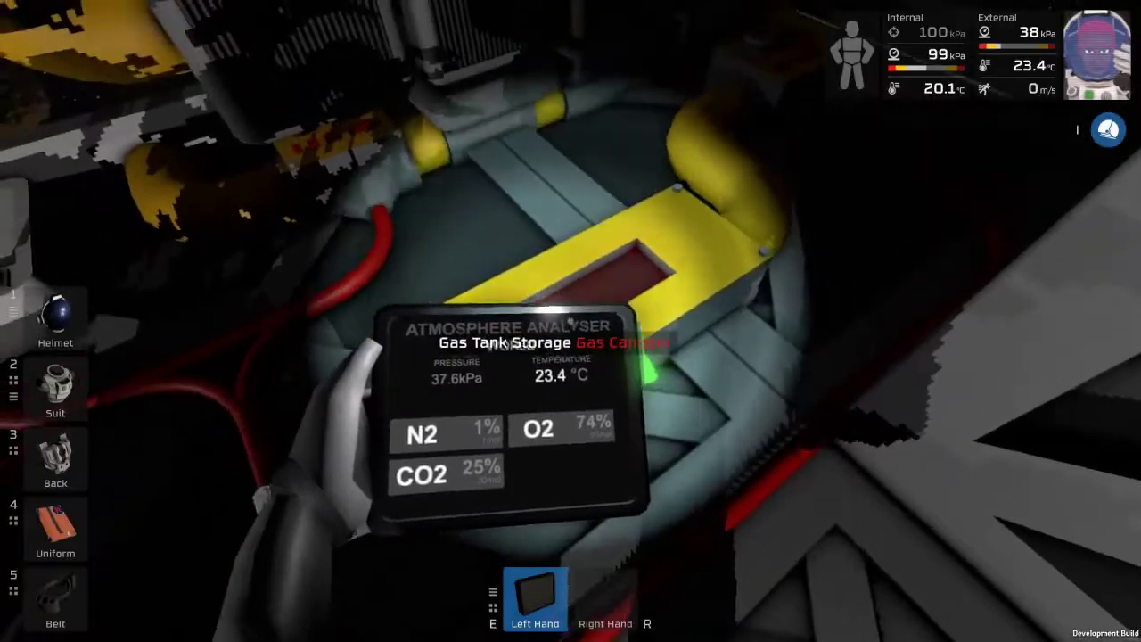
Take readings of pipe network 1017 and the outside atmosphere at 37.3 kPa, 21.0 °C.
{"action": "key", "text": "f"}
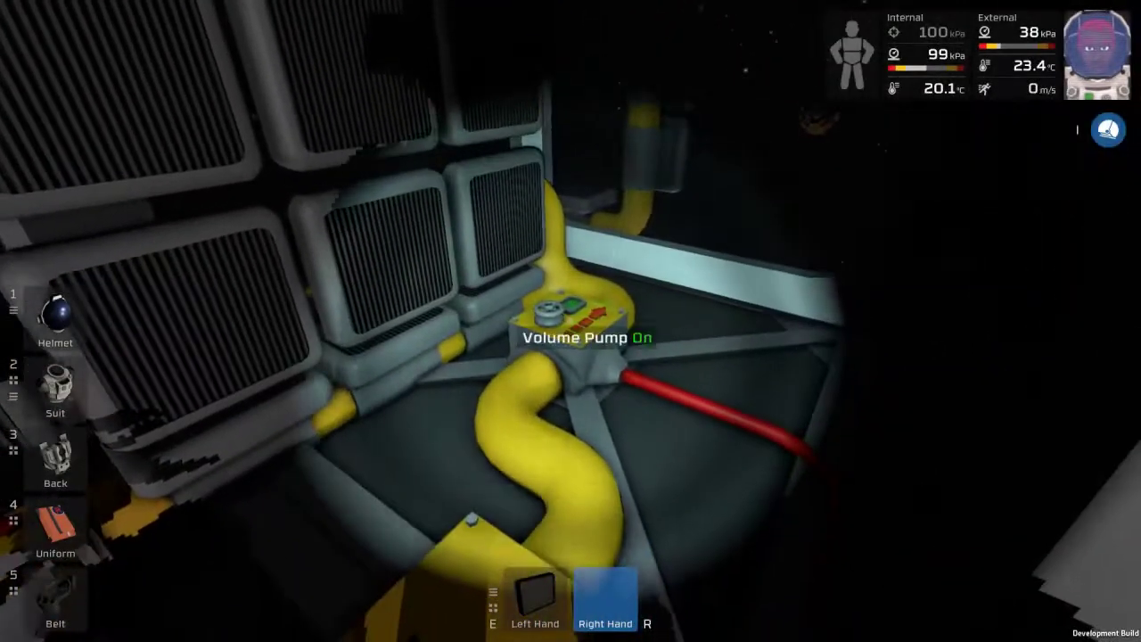
{"action": "key", "text": "f"}
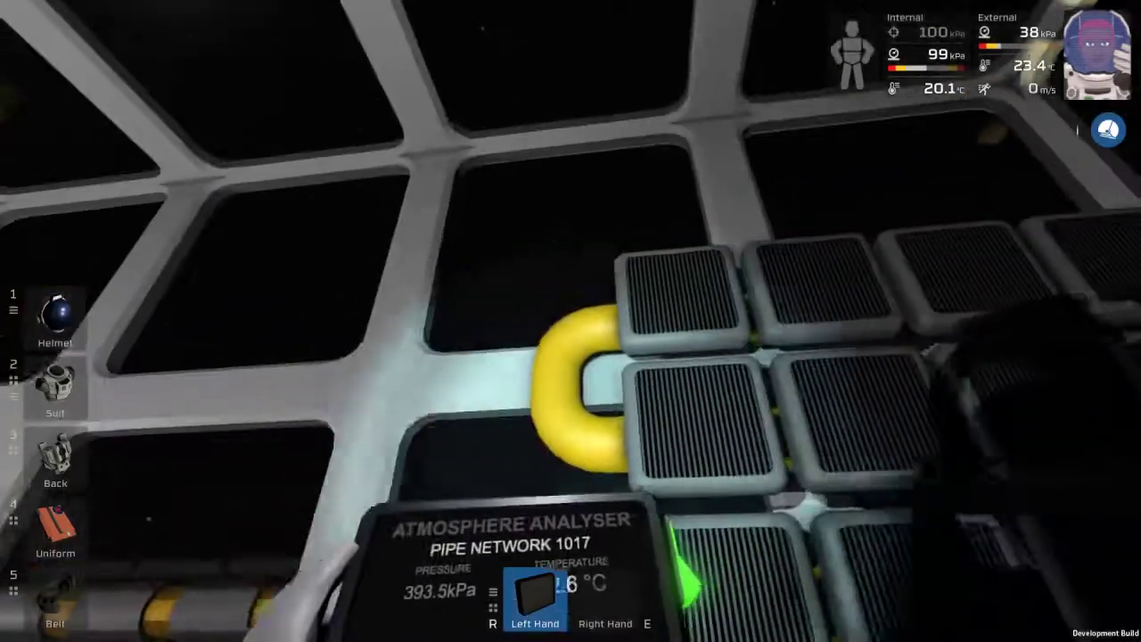
{"action": "key", "text": "f"}
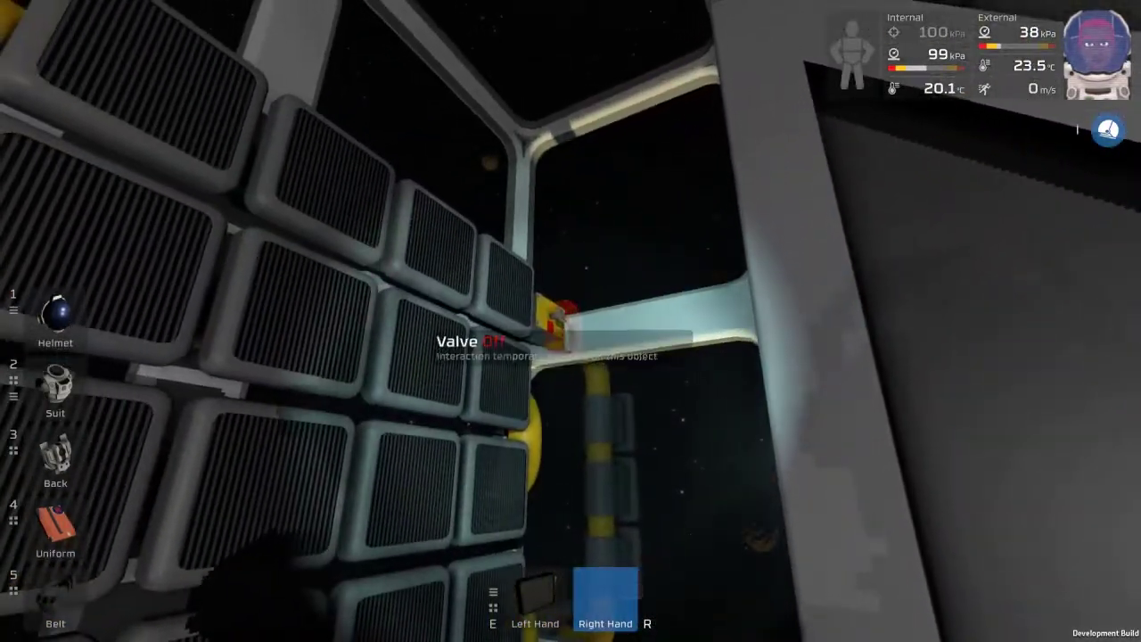
{"action": "key", "text": "f"}
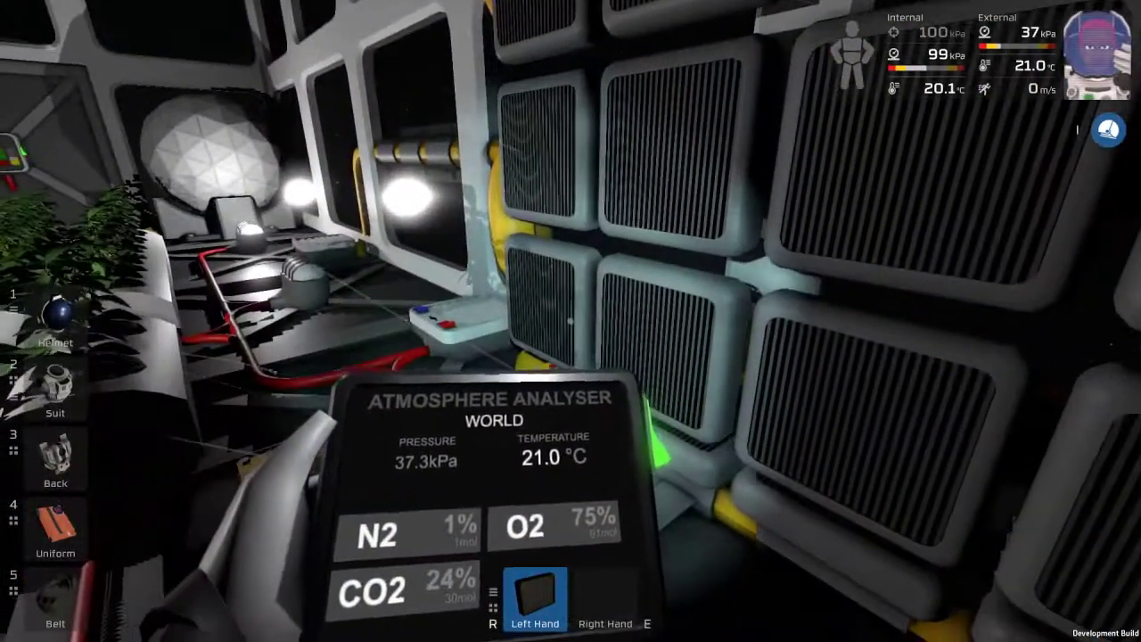
Switch to the right hand, lowering the analyser to view the pump and radiator pipes.
{"action": "key", "text": "f"}
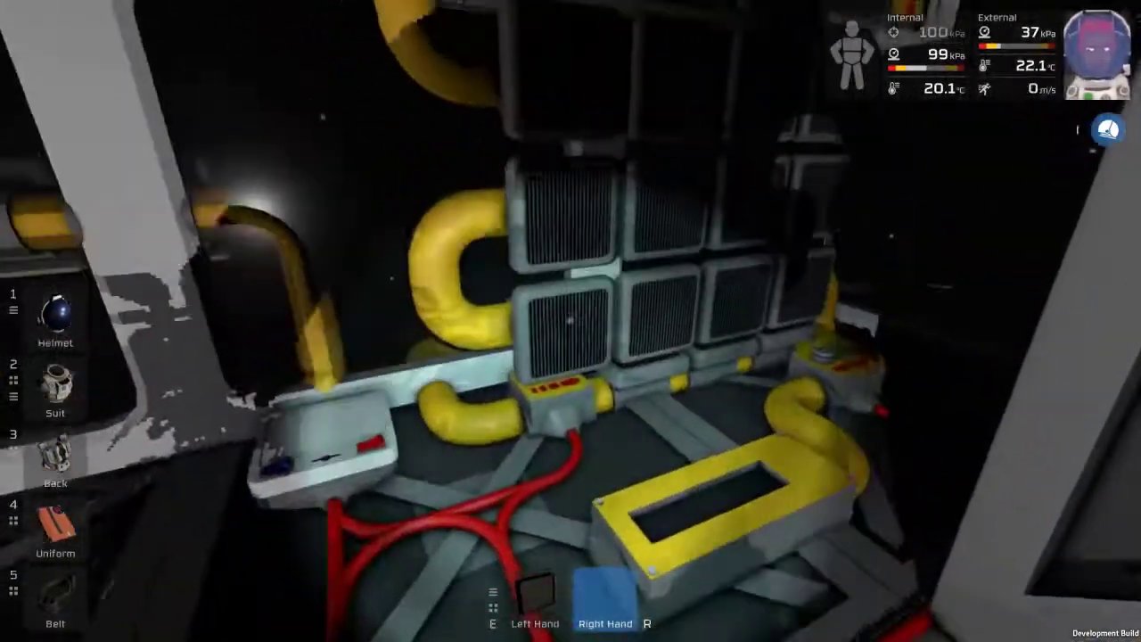
{"action": "key", "text": "w"}
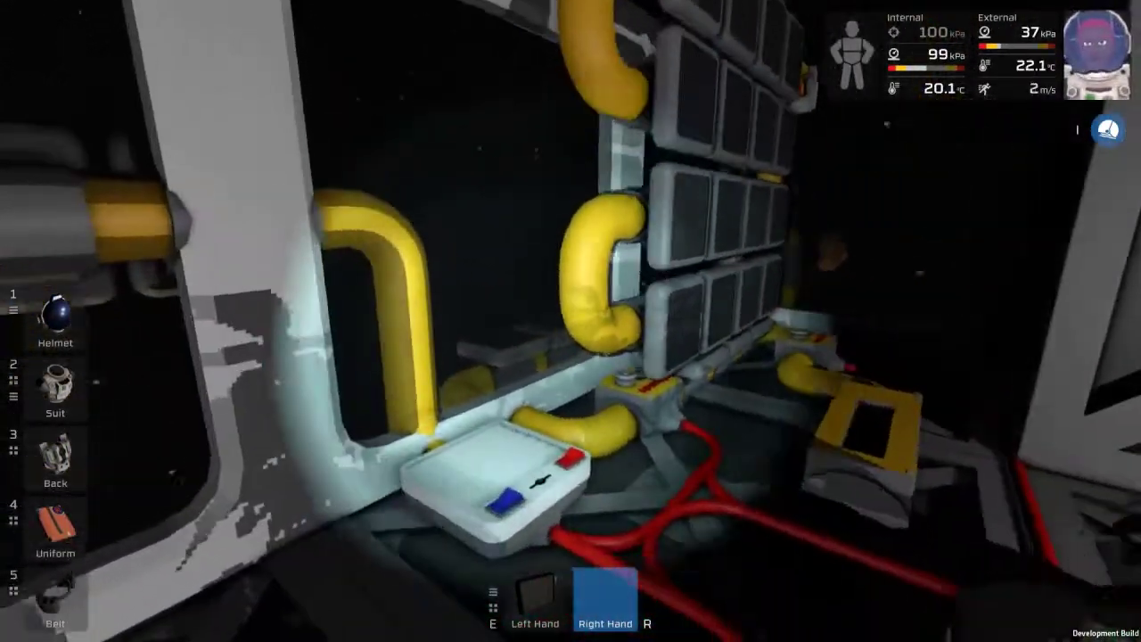
{"action": "key", "text": "w"}
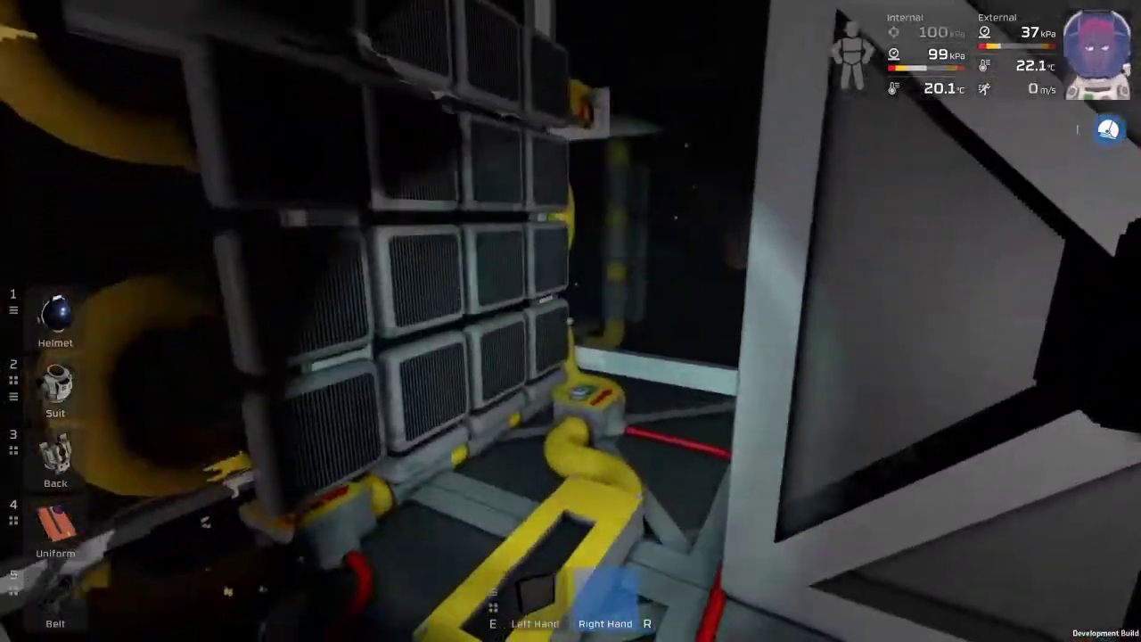
{"action": "key", "text": "w"}
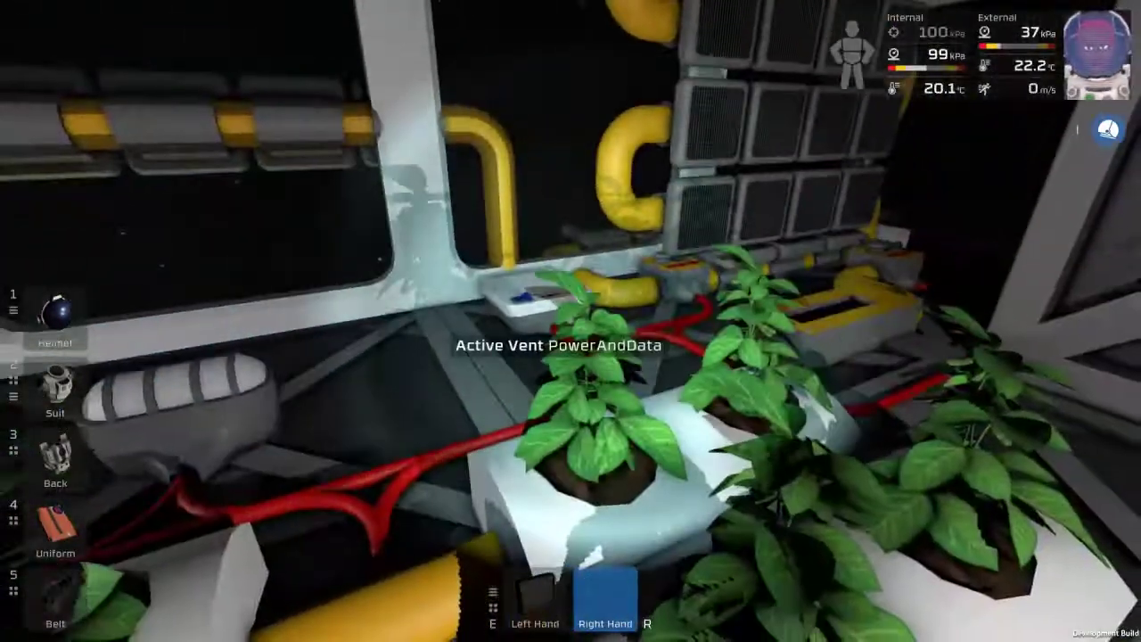
{"action": "key", "text": "w"}
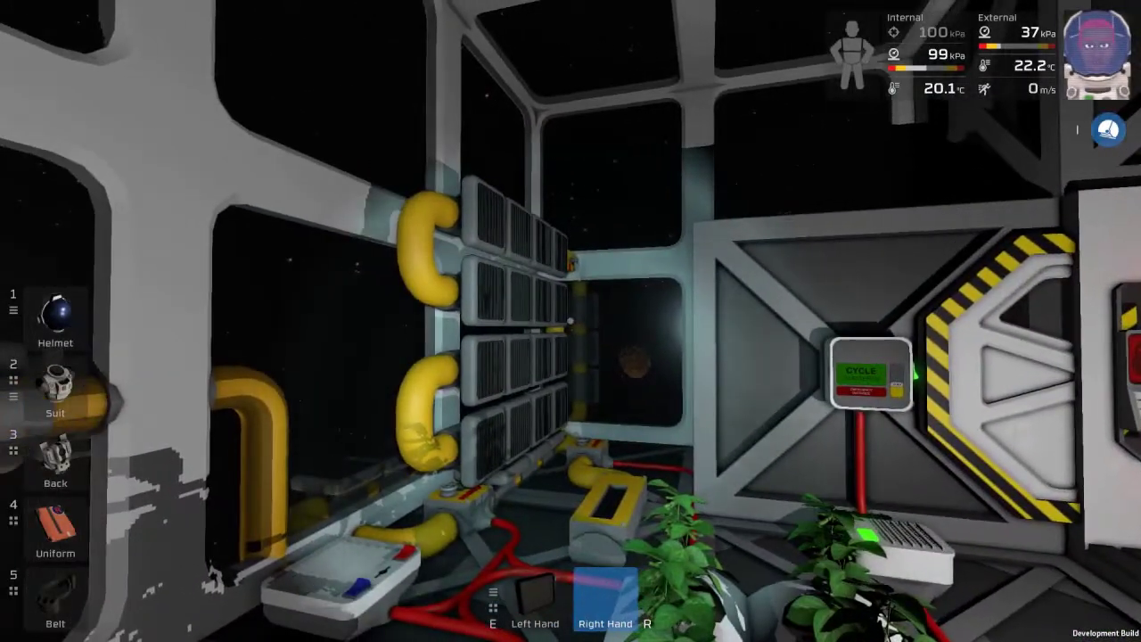
{"action": "key", "text": "w"}
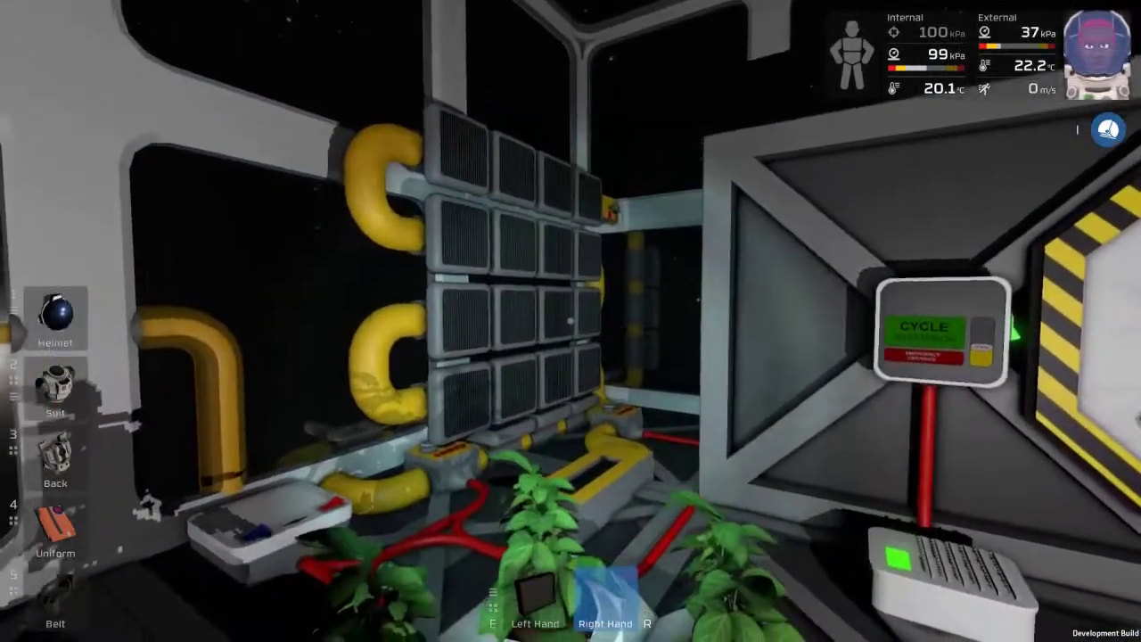